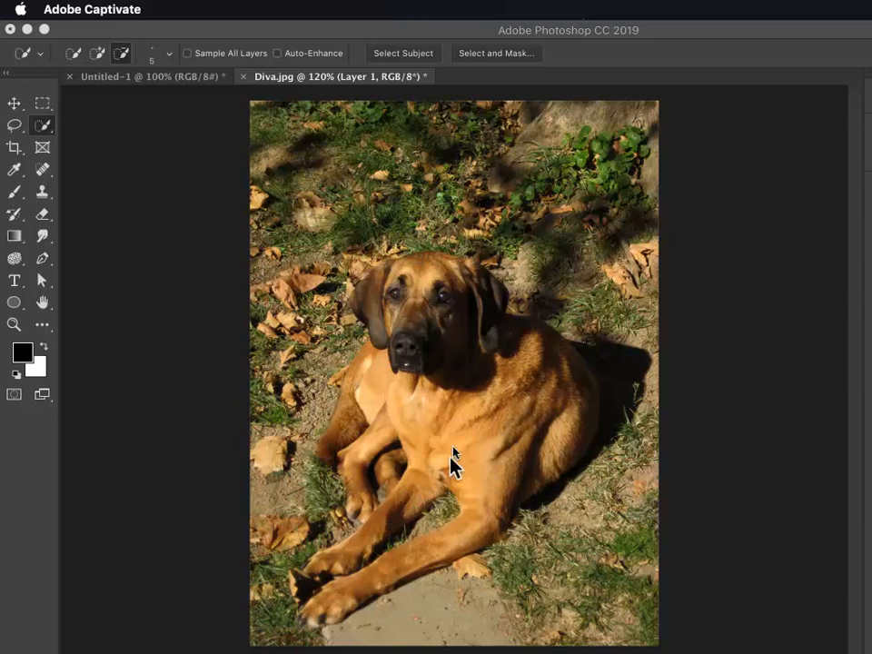
Select the dog's head and chest with the Quick Selection tool in add-to-selection mode
{"action": "left_click", "coordinate": [42, 126]}
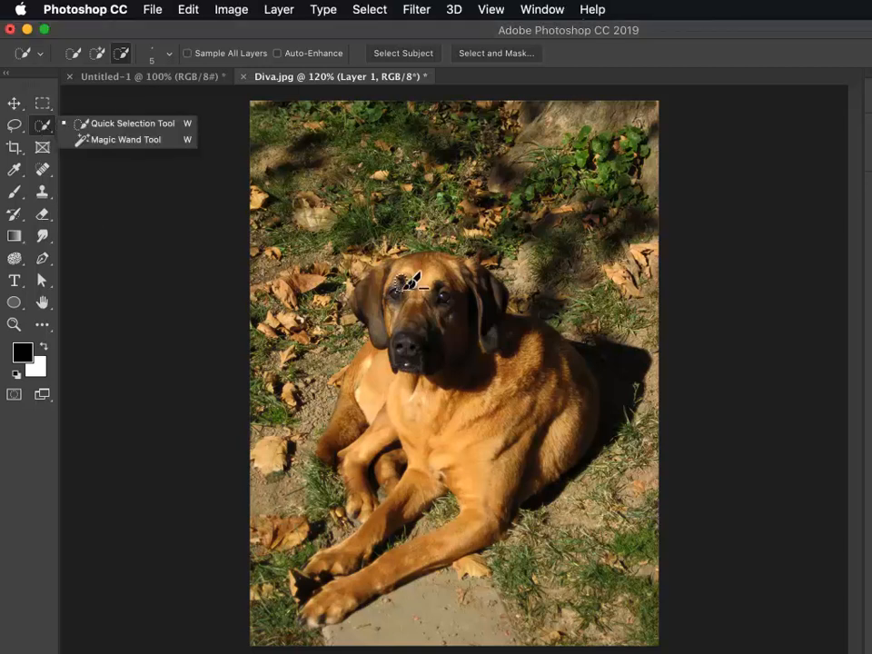
{"action": "left_click", "coordinate": [95, 53]}
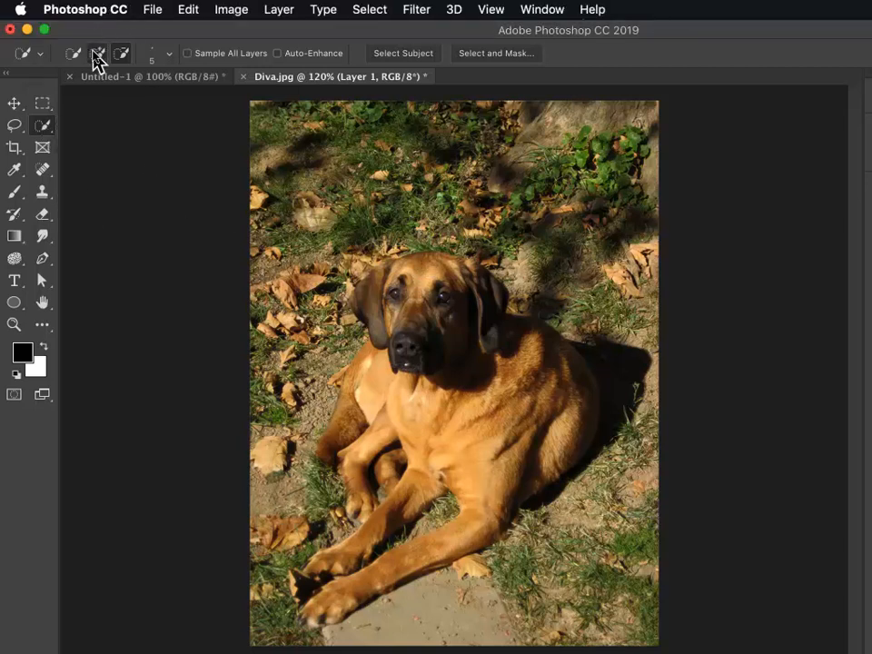
{"action": "mouse_move", "coordinate": [416, 297]}
{"action": "left_mouse_down"}
{"action": "mouse_move", "coordinate": [447, 274]}
{"action": "mouse_move", "coordinate": [399, 288]}
{"action": "mouse_move", "coordinate": [399, 311]}
{"action": "mouse_move", "coordinate": [397, 278]}
{"action": "left_mouse_up"}
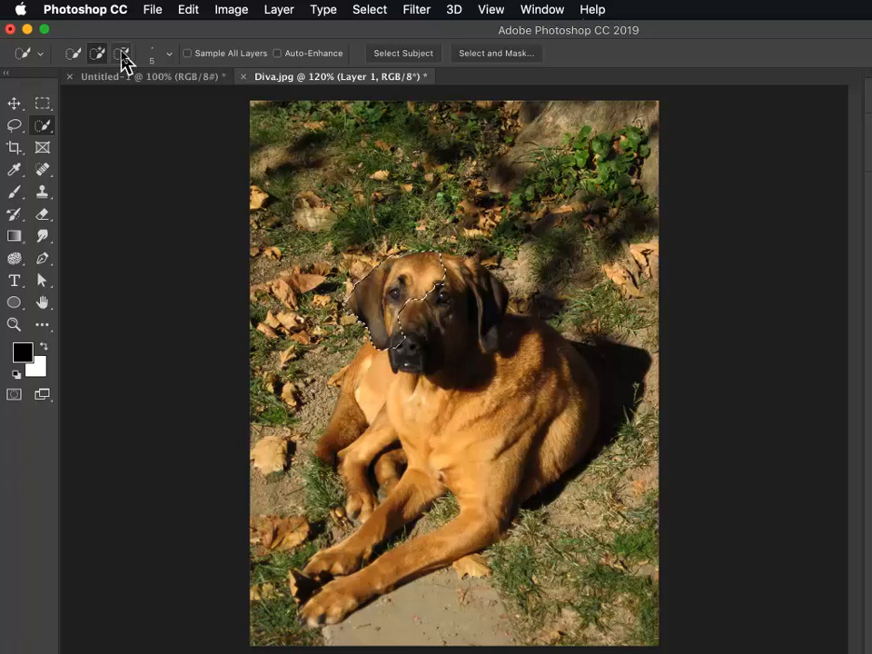
{"action": "left_click", "coordinate": [489, 299]}
{"action": "mouse_move", "coordinate": [454, 277]}
{"action": "left_mouse_down"}
{"action": "mouse_move", "coordinate": [419, 338]}
{"action": "mouse_move", "coordinate": [435, 341]}
{"action": "mouse_move", "coordinate": [464, 327]}
{"action": "mouse_move", "coordinate": [477, 344]}
{"action": "mouse_move", "coordinate": [484, 367]}
{"action": "mouse_move", "coordinate": [465, 433]}
{"action": "mouse_move", "coordinate": [468, 415]}
{"action": "mouse_move", "coordinate": [403, 249]}
{"action": "mouse_move", "coordinate": [410, 418]}
{"action": "mouse_move", "coordinate": [392, 422]}
{"action": "mouse_move", "coordinate": [378, 386]}
{"action": "left_mouse_up"}
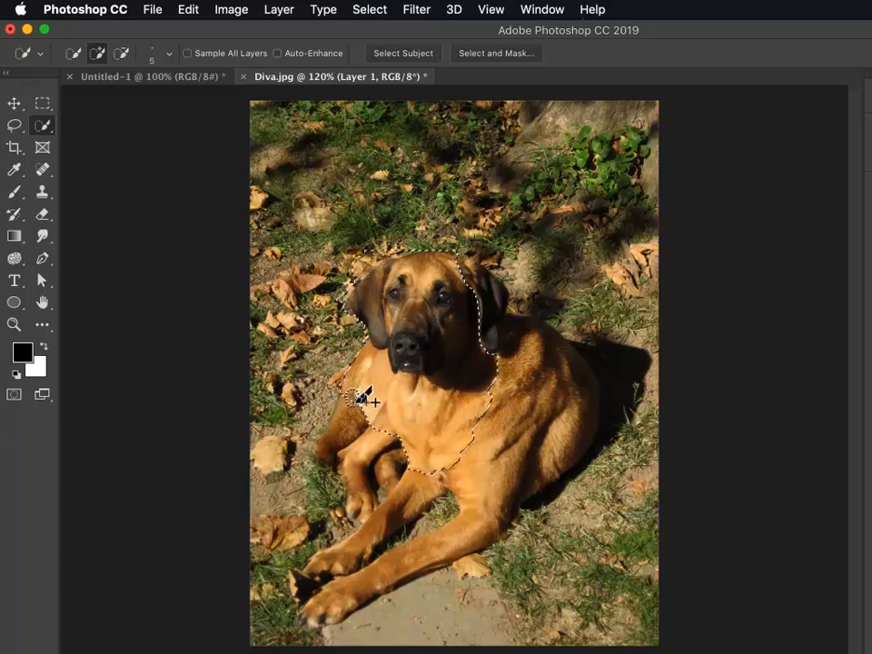
Extend the quick selection over the dog's legs, paws, flank, back and remaining ear
{"action": "mouse_move", "coordinate": [350, 419]}
{"action": "left_mouse_down"}
{"action": "mouse_move", "coordinate": [378, 464]}
{"action": "mouse_move", "coordinate": [363, 456]}
{"action": "mouse_move", "coordinate": [376, 495]}
{"action": "left_mouse_up"}
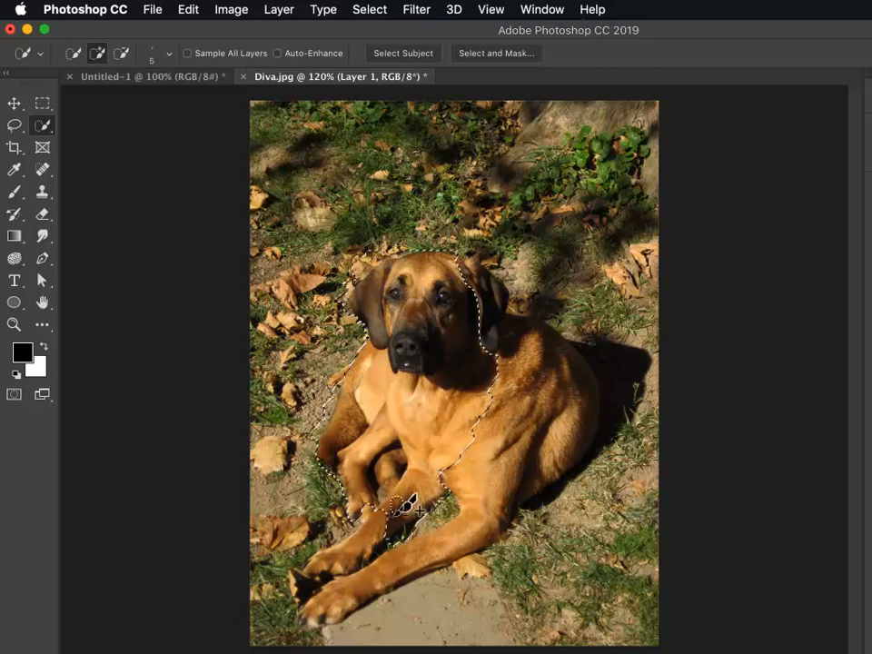
{"action": "mouse_move", "coordinate": [380, 528]}
{"action": "left_mouse_down"}
{"action": "mouse_move", "coordinate": [332, 575]}
{"action": "mouse_move", "coordinate": [319, 571]}
{"action": "mouse_move", "coordinate": [357, 552]}
{"action": "mouse_move", "coordinate": [338, 591]}
{"action": "mouse_move", "coordinate": [323, 577]}
{"action": "mouse_move", "coordinate": [327, 606]}
{"action": "mouse_move", "coordinate": [304, 577]}
{"action": "mouse_move", "coordinate": [321, 599]}
{"action": "mouse_move", "coordinate": [317, 608]}
{"action": "mouse_move", "coordinate": [419, 565]}
{"action": "left_mouse_up"}
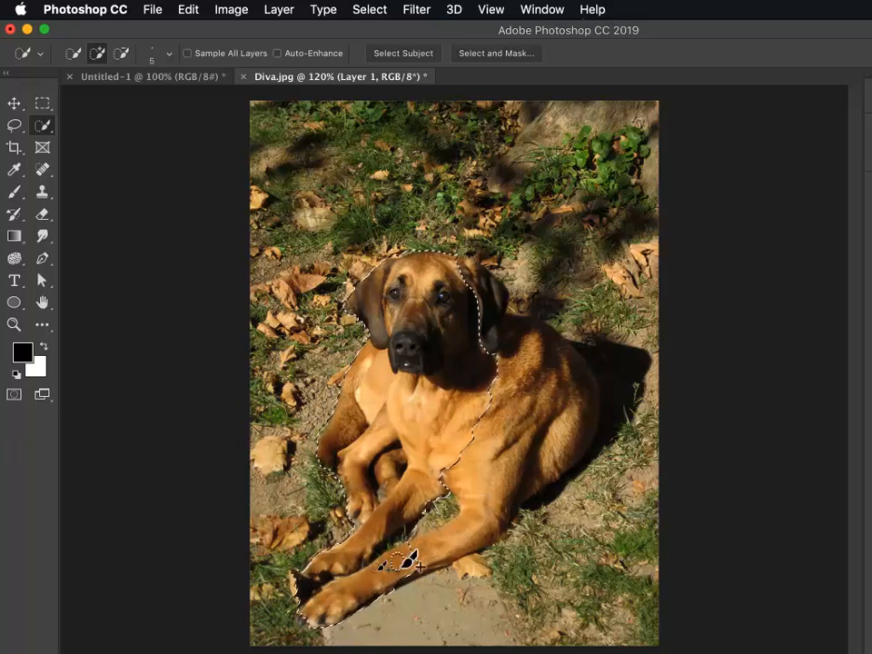
{"action": "mouse_move", "coordinate": [429, 557]}
{"action": "left_mouse_down"}
{"action": "mouse_move", "coordinate": [538, 485]}
{"action": "mouse_move", "coordinate": [528, 437]}
{"action": "mouse_move", "coordinate": [519, 496]}
{"action": "mouse_move", "coordinate": [493, 503]}
{"action": "mouse_move", "coordinate": [517, 488]}
{"action": "mouse_move", "coordinate": [539, 441]}
{"action": "mouse_move", "coordinate": [564, 422]}
{"action": "mouse_move", "coordinate": [568, 451]}
{"action": "left_mouse_up"}
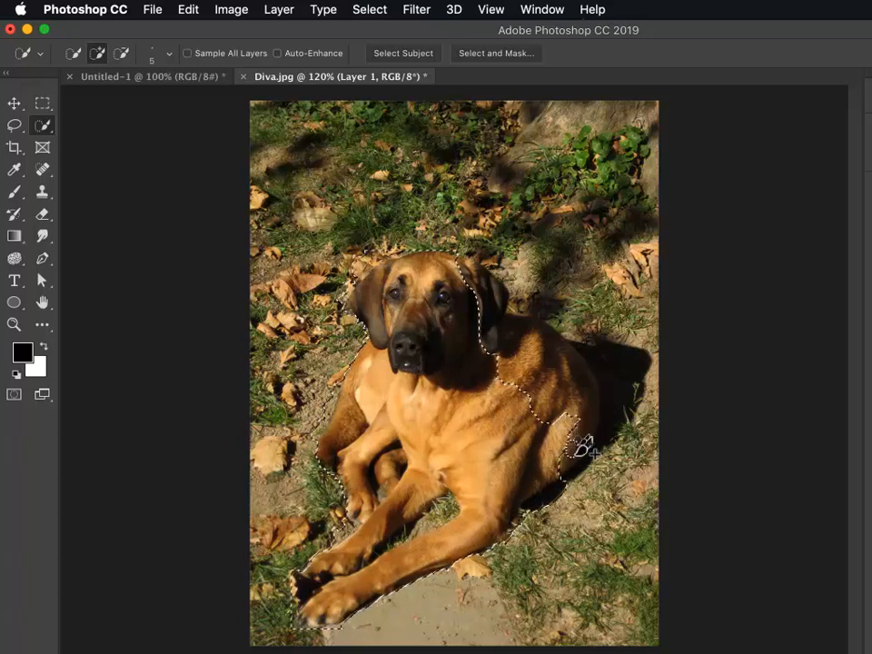
{"action": "mouse_move", "coordinate": [601, 406]}
{"action": "left_mouse_down"}
{"action": "mouse_move", "coordinate": [609, 387]}
{"action": "mouse_move", "coordinate": [564, 380]}
{"action": "mouse_move", "coordinate": [522, 390]}
{"action": "left_mouse_up"}
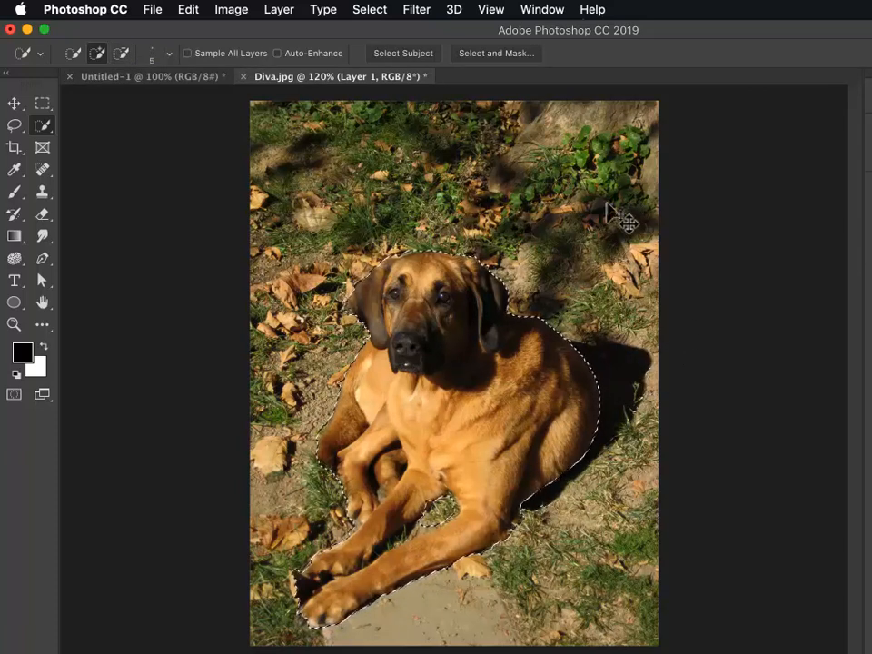
Subtract the dark shadow behind the dog's back from the selection and clean up the edge beneath its flank
{"action": "key", "text": "super+plus"}
{"action": "key", "text": "super+plus"}
{"action": "scroll", "coordinate": [621, 196], "scroll_direction": "right", "scroll_amount": 10}
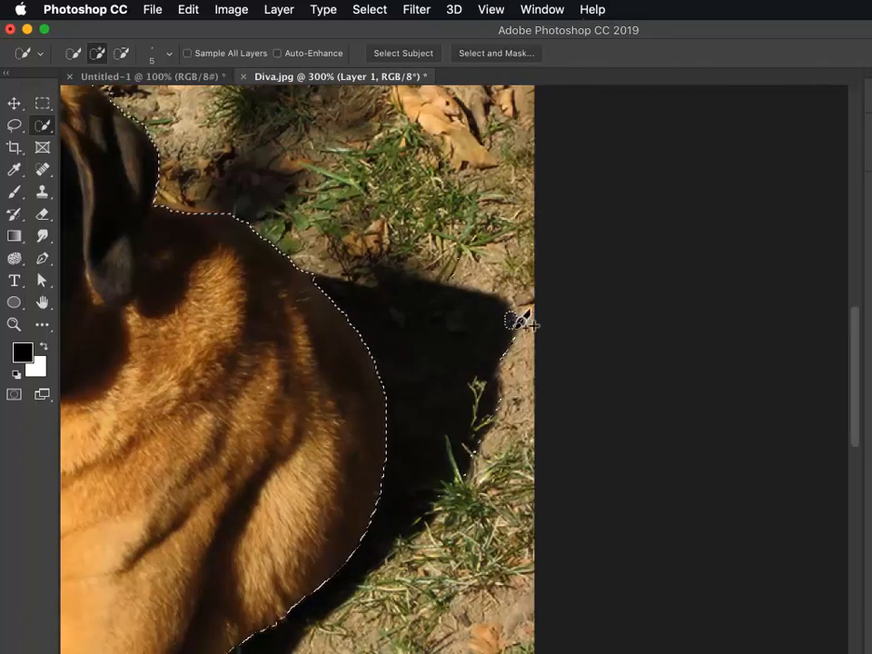
{"action": "key", "text": "alt"}
{"action": "left_click_drag", "start_coordinate": [516, 322], "coordinate": [481, 445]}
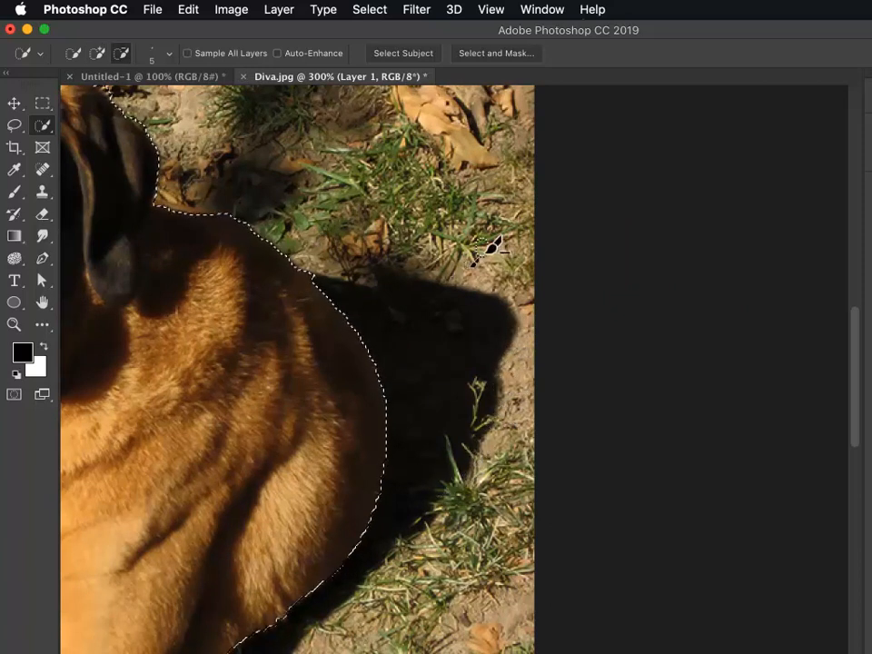
{"action": "scroll", "coordinate": [618, 85], "scroll_direction": "down", "scroll_amount": 10}
{"action": "scroll", "coordinate": [618, 84], "scroll_direction": "left", "scroll_amount": 3}
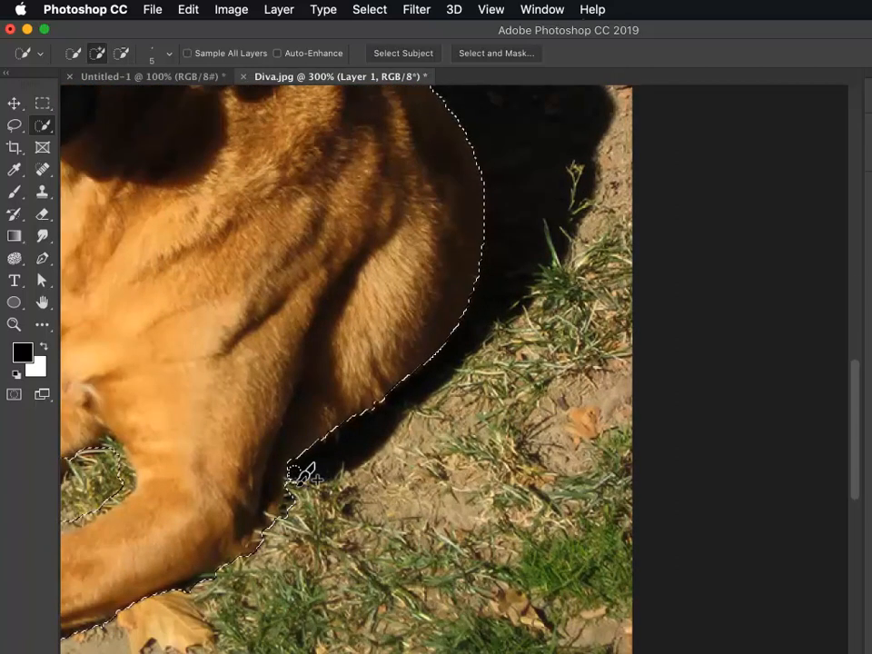
{"action": "mouse_move", "coordinate": [296, 496]}
{"action": "left_mouse_down"}
{"action": "mouse_move", "coordinate": [292, 507]}
{"action": "mouse_move", "coordinate": [406, 420]}
{"action": "left_mouse_up"}
{"action": "key", "text": "super+z"}
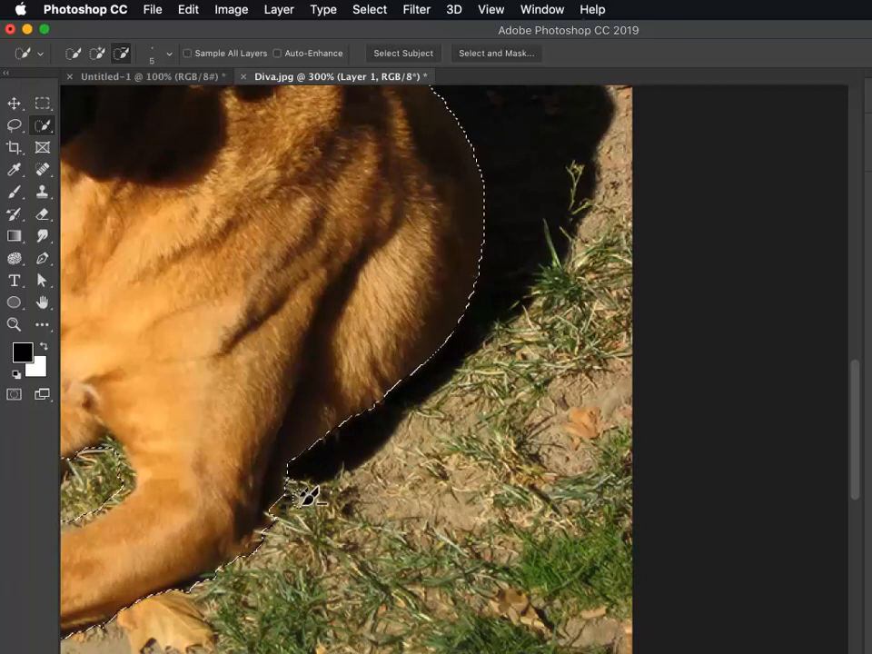
Exclude the grass and soil between the front legs from the selection and set the selection brush size to 21 px
{"action": "scroll", "coordinate": [380, 432], "scroll_direction": "down", "scroll_amount": 5}
{"action": "scroll", "coordinate": [380, 432], "scroll_direction": "left", "scroll_amount": 5}
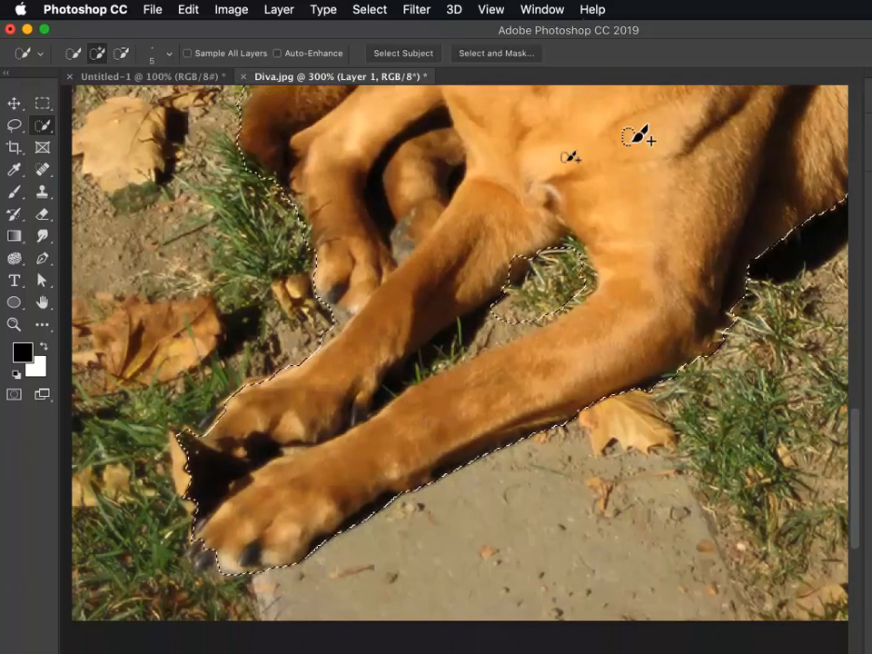
{"action": "left_click", "coordinate": [534, 257]}
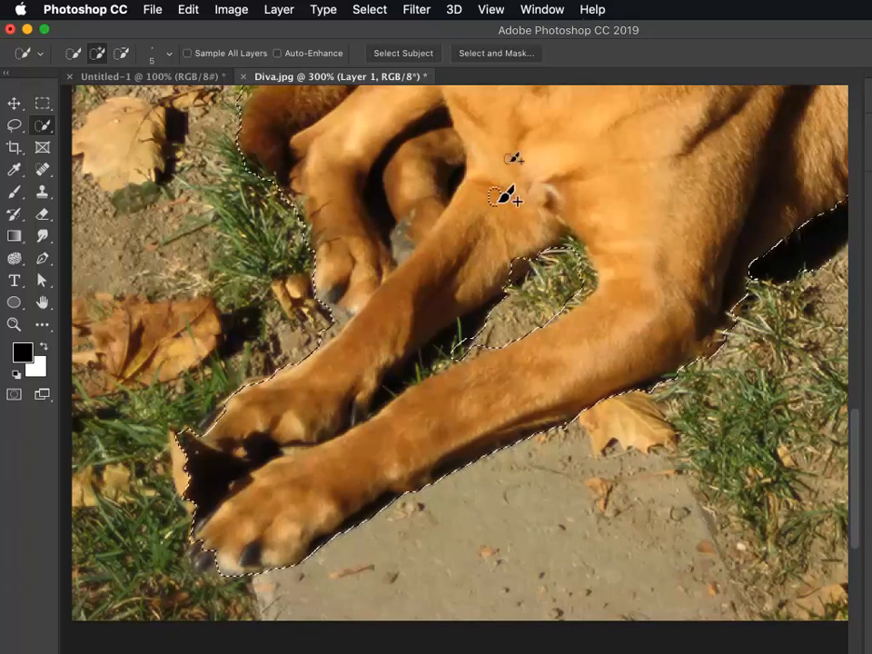
{"action": "left_click", "coordinate": [163, 58]}
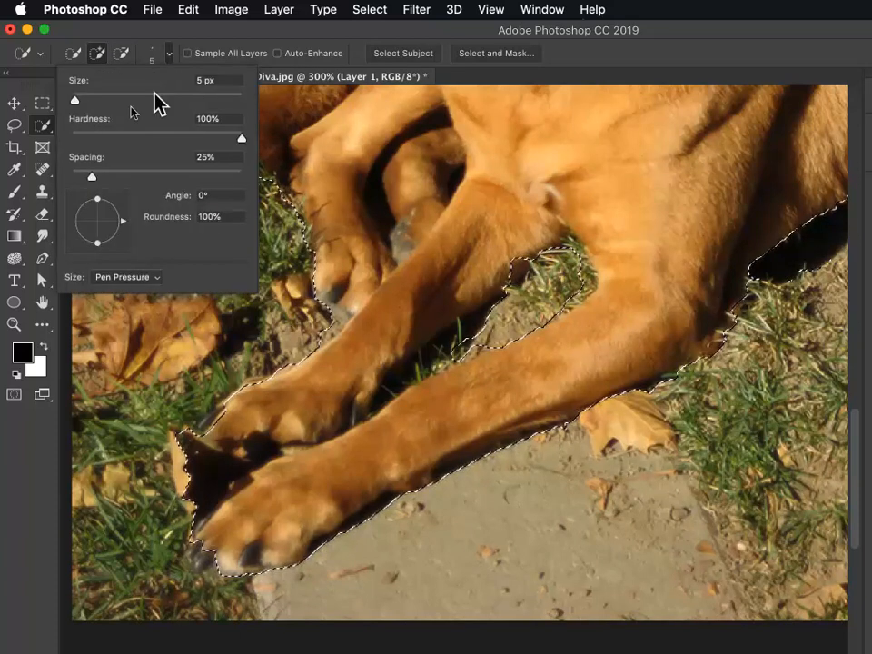
{"action": "left_click", "coordinate": [517, 264]}
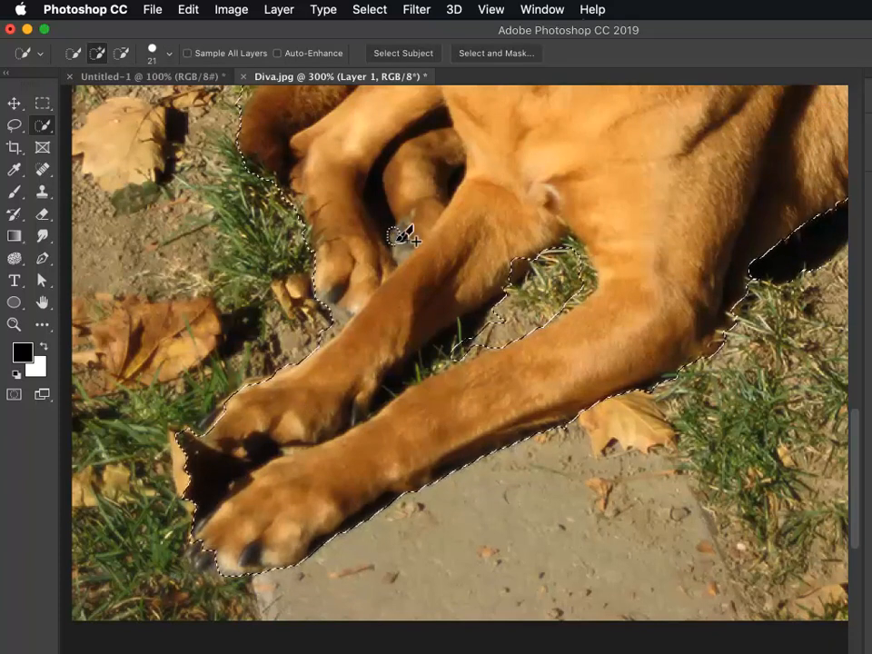
Copy the selected dog and paste it into the Untitled-1 document
{"action": "key", "text": "super+minus"}
{"action": "key", "text": "super+minus"}
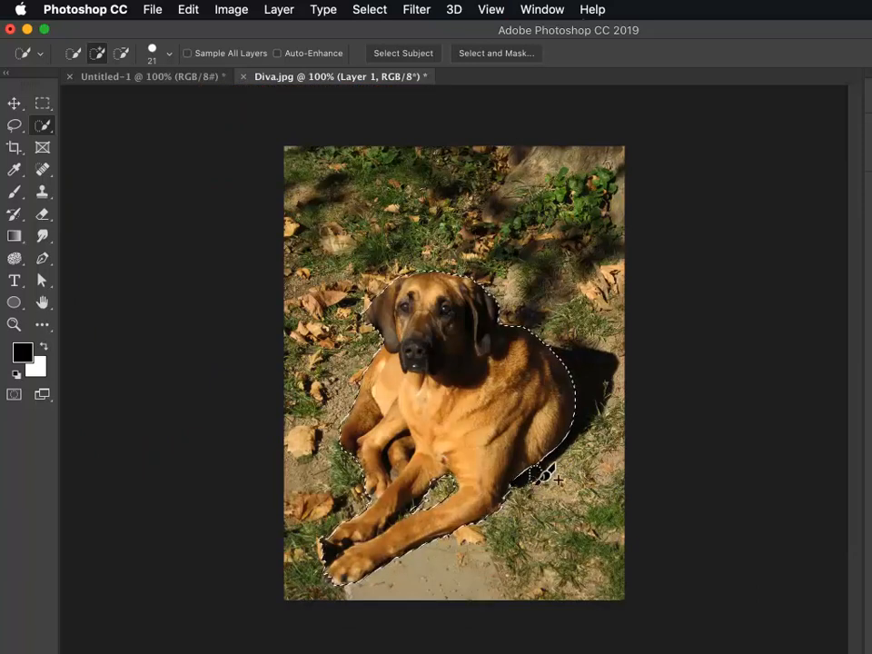
{"action": "key", "text": "alt"}
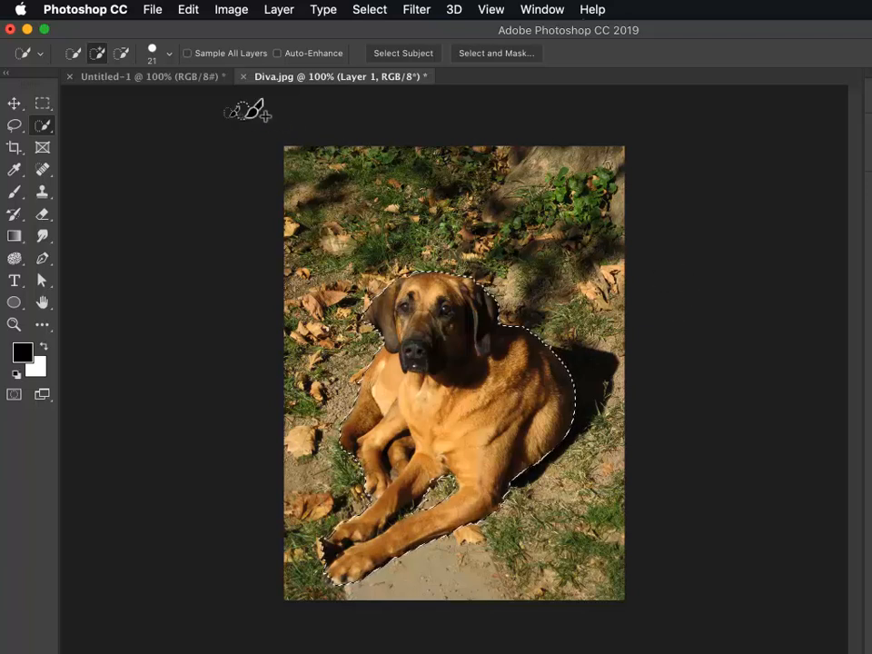
{"action": "left_click", "coordinate": [137, 78]}
{"action": "key", "text": "super+v"}
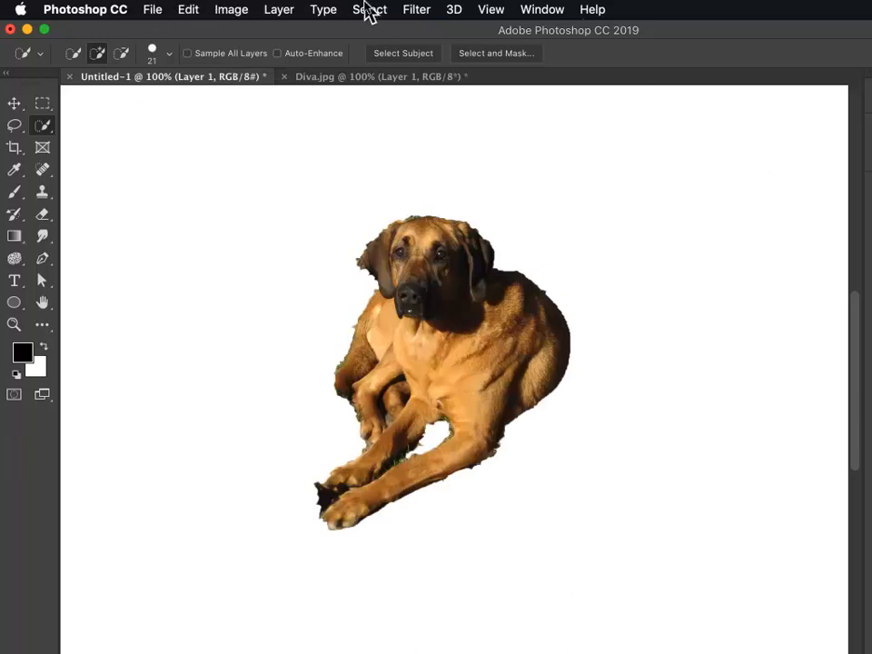
Apply the Find Edges stylize filter to the pasted dog layer
{"action": "left_click", "coordinate": [416, 11]}
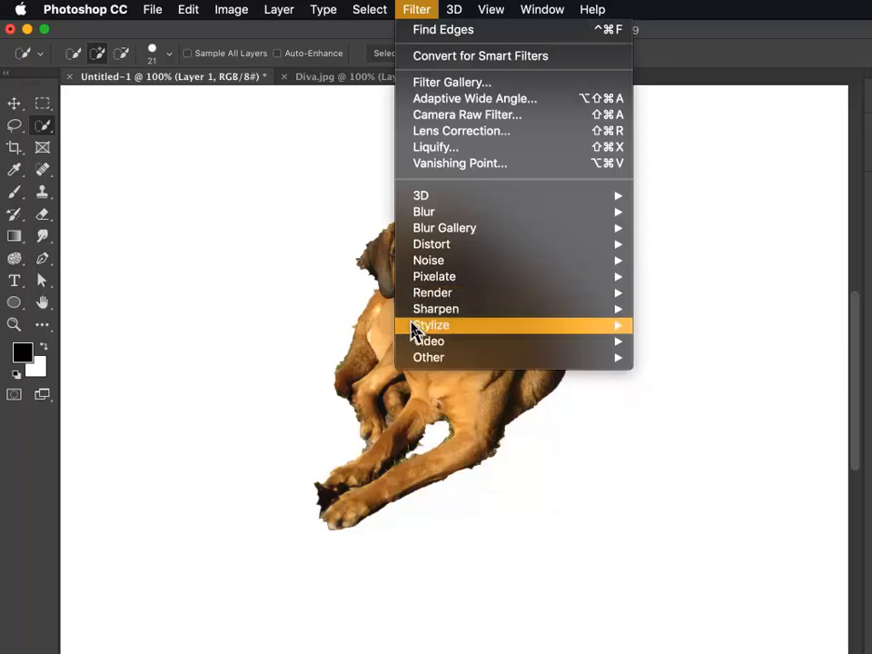
{"action": "mouse_move", "coordinate": [506, 331]}
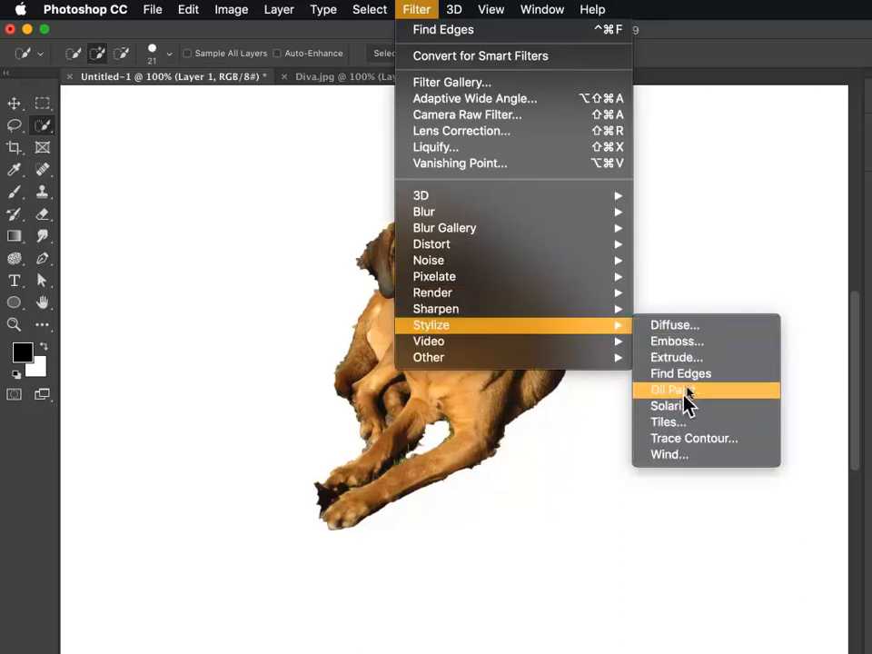
{"action": "left_click", "coordinate": [767, 373]}
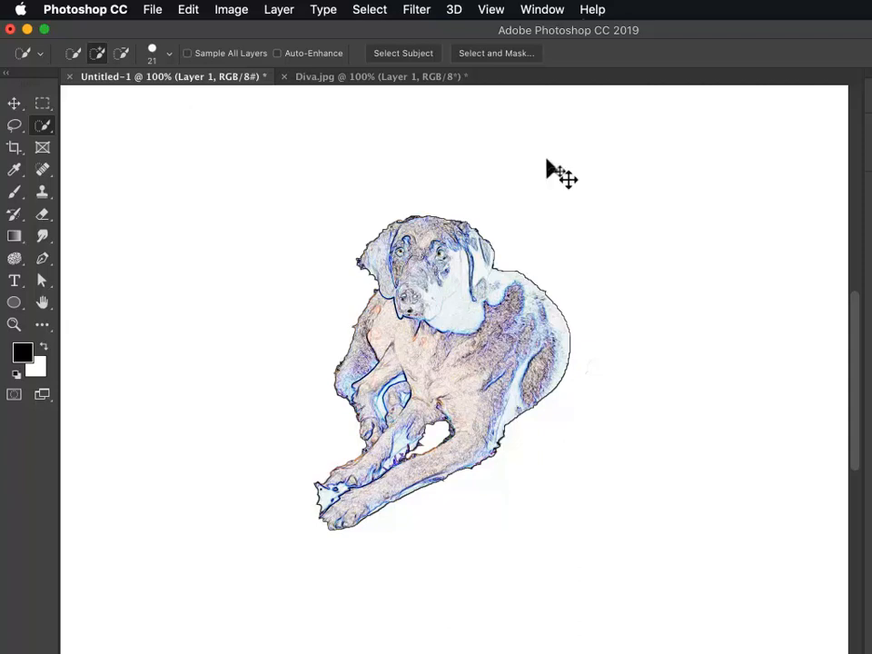
{"action": "key", "text": "super+u"}
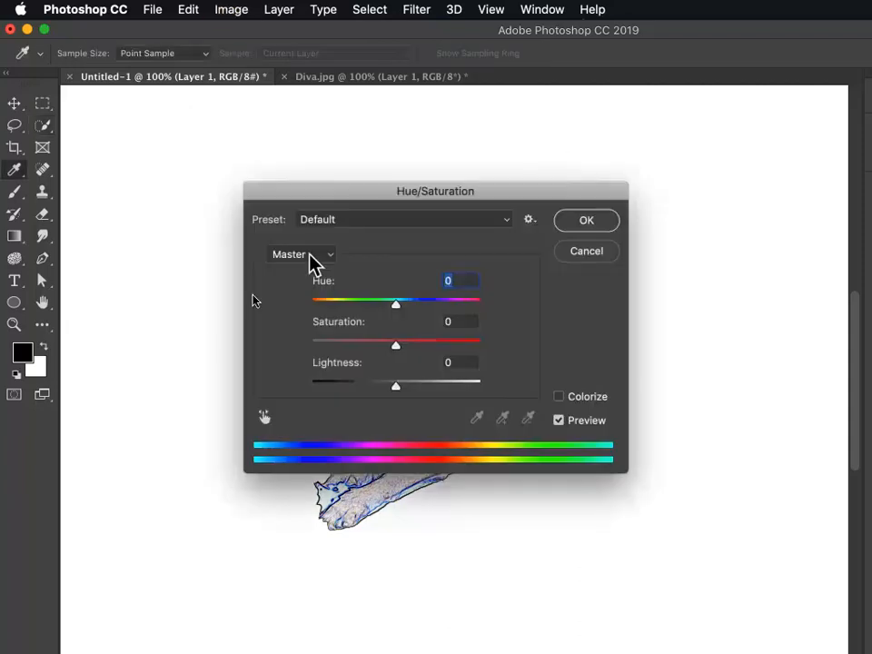
{"action": "left_click_drag", "start_coordinate": [390, 343], "coordinate": [309, 344]}
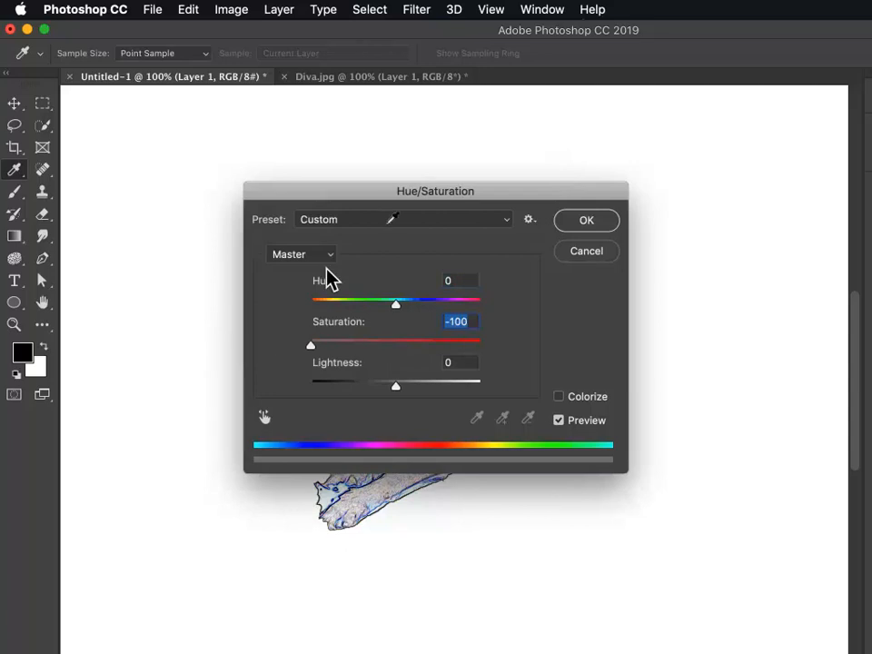
{"action": "mouse_move", "coordinate": [376, 200]}
{"action": "left_mouse_down"}
{"action": "mouse_move", "coordinate": [716, 206]}
{"action": "mouse_move", "coordinate": [638, 224]}
{"action": "mouse_move", "coordinate": [670, 234]}
{"action": "left_mouse_up"}
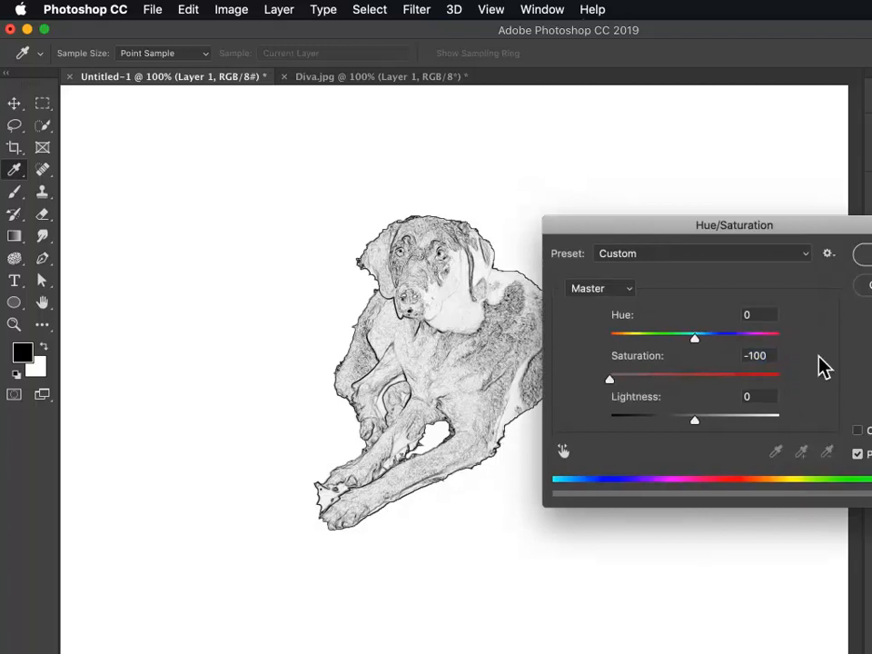
{"action": "left_click", "coordinate": [867, 285]}
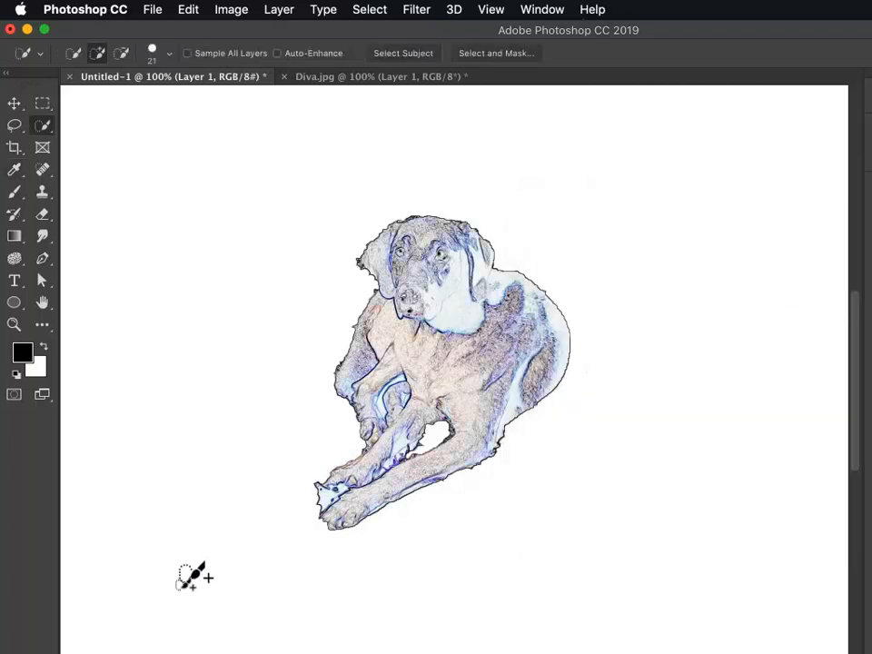